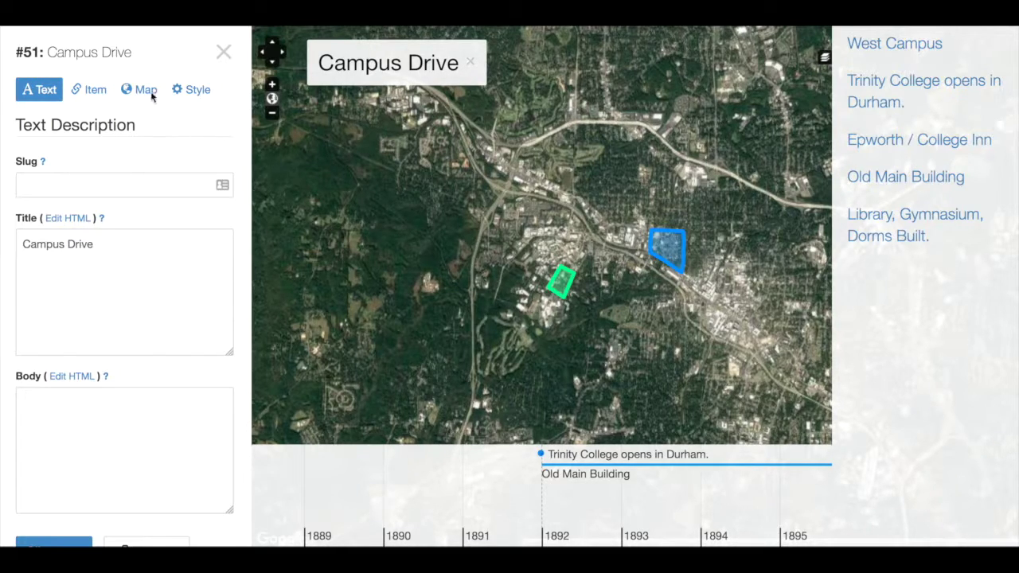
Draw a straight Campus Drive line from the blue polygon's corner to the green polygon.
left_click(129, 92)
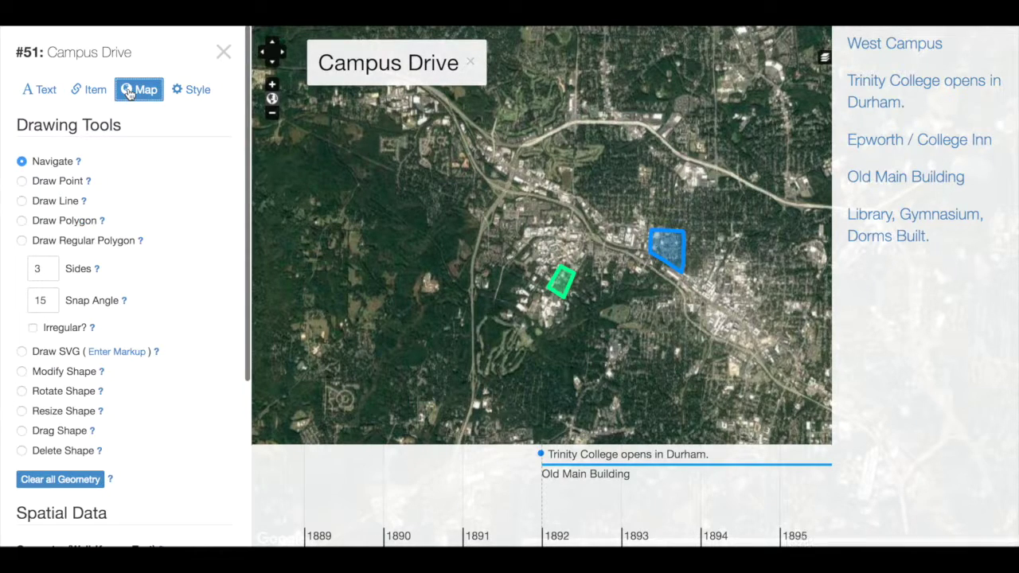
left_click(21, 201)
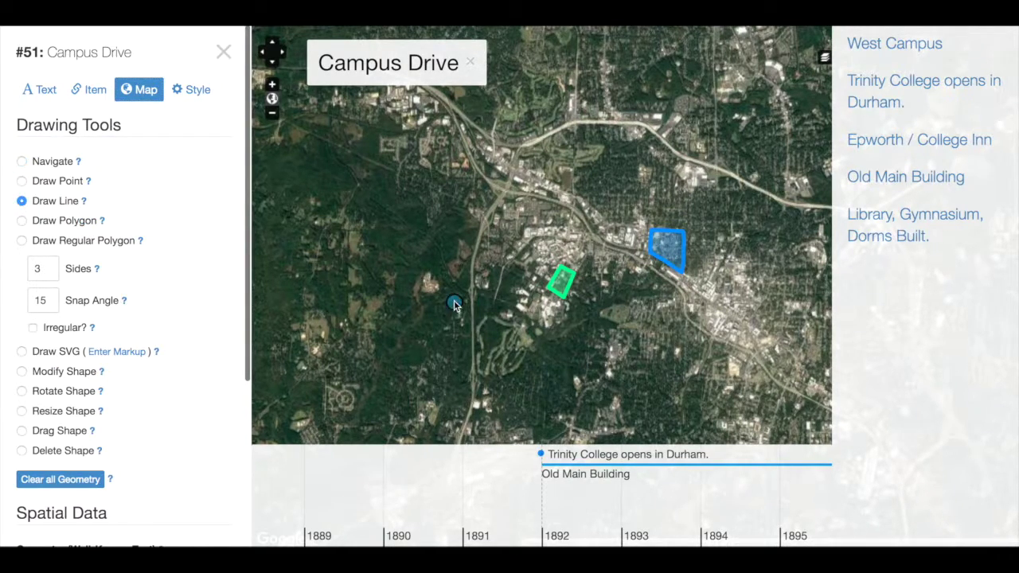
left_click(654, 260)
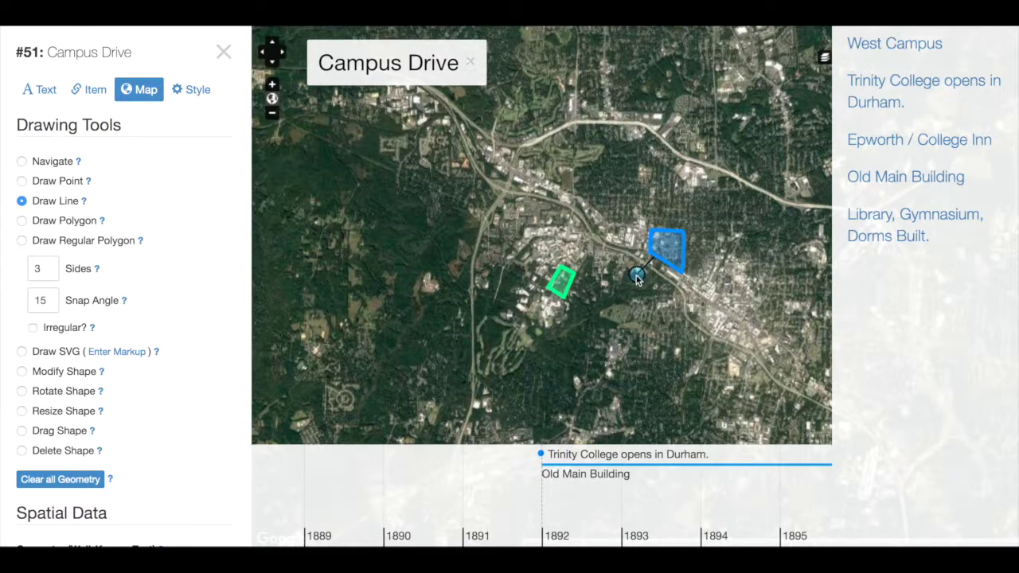
double_click(571, 284)
Zoom and pan the map to the blue area's southern edge beside the highway.
left_click(22, 161)
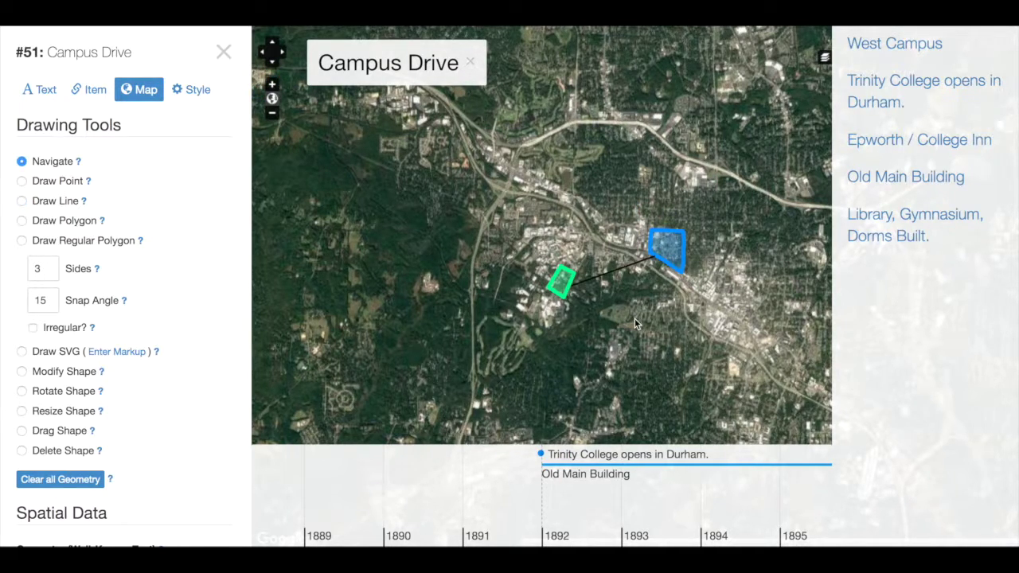
scroll(635, 318, "up", 1)
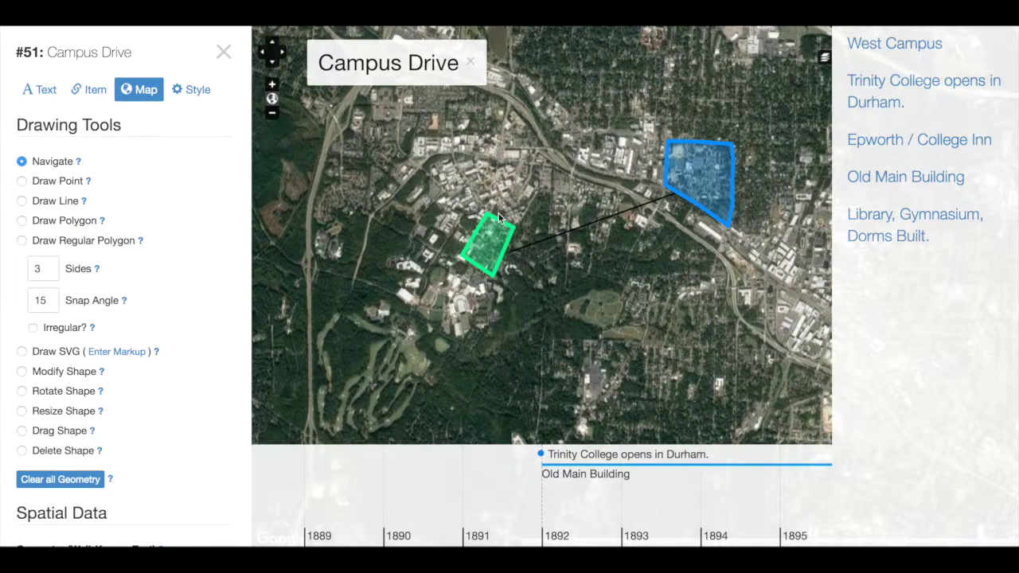
scroll(507, 253, "up", 1)
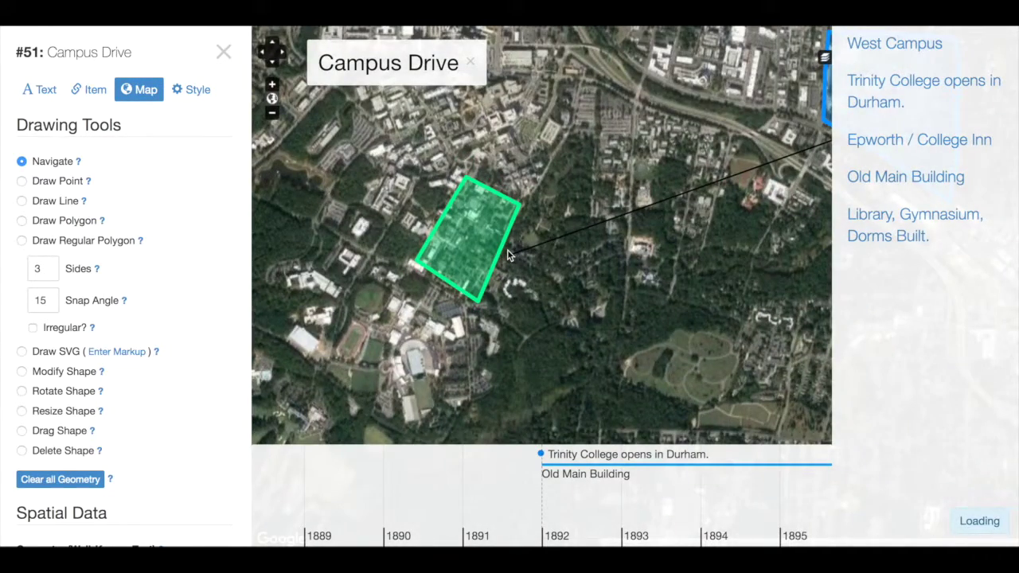
scroll(503, 253, "up", 1)
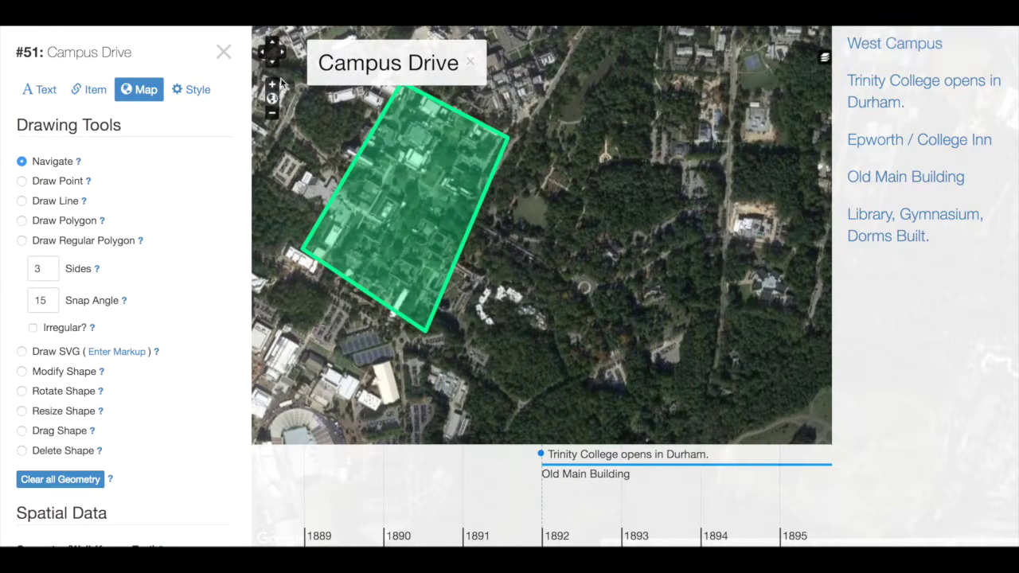
left_click(271, 113)
left_click_drag(650, 209, 500, 310)
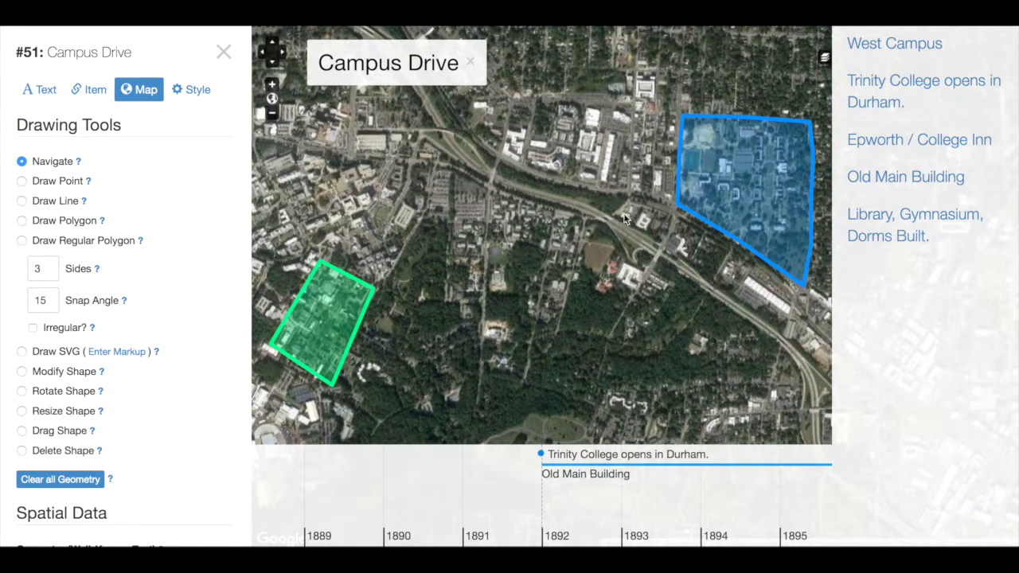
scroll(605, 213, "up", 1)
left_click_drag(605, 213, 546, 301)
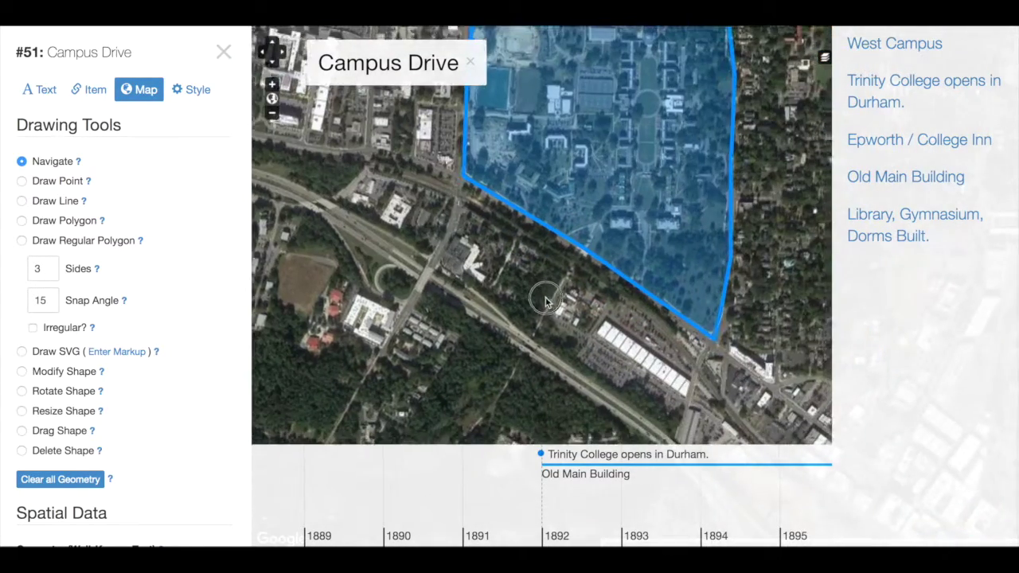
left_click(271, 84)
left_click_drag(444, 212, 488, 199)
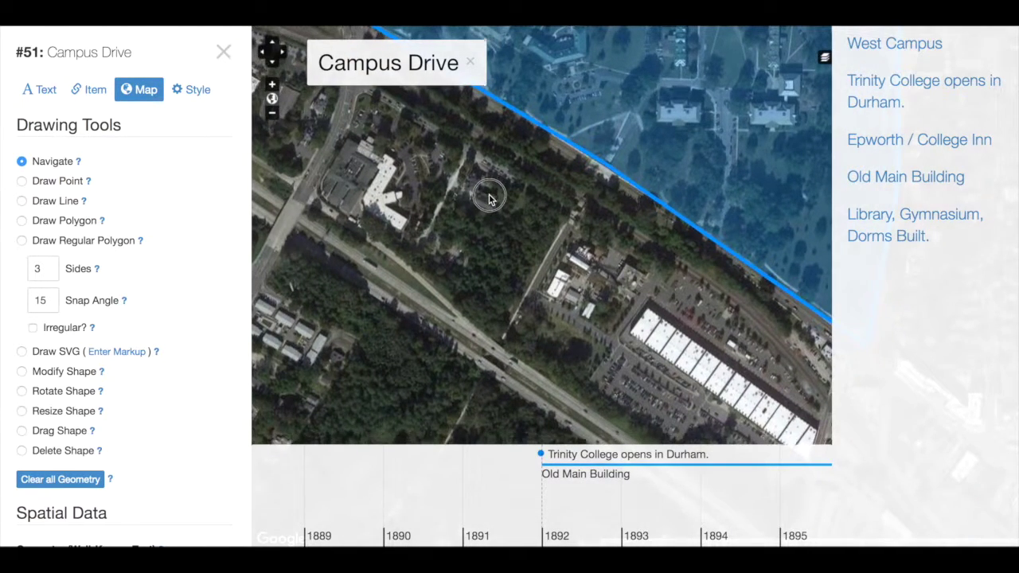
Start a new road line on the blue campus area's edge, zooming to follow the road.
left_click(22, 201)
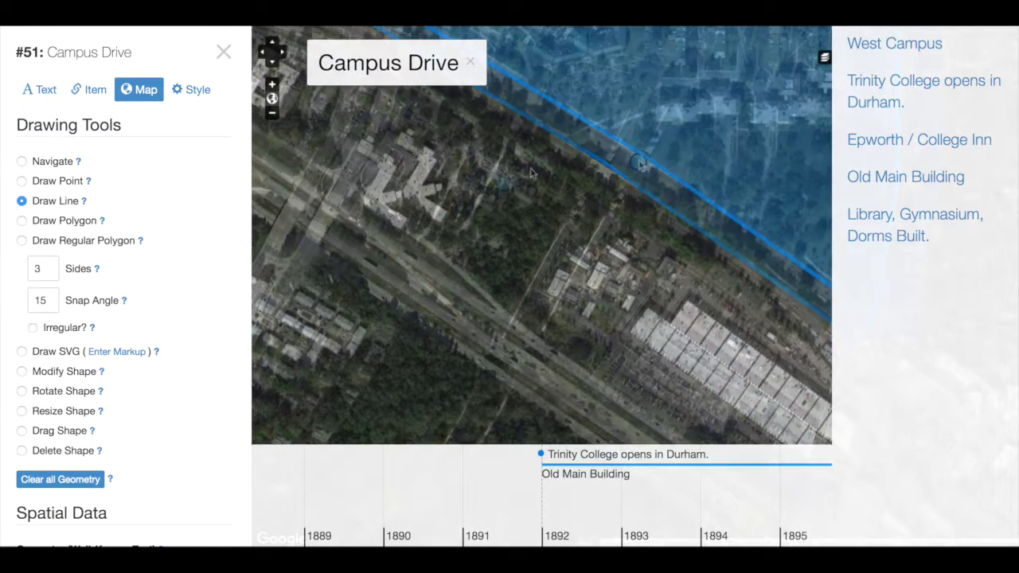
left_click(642, 158)
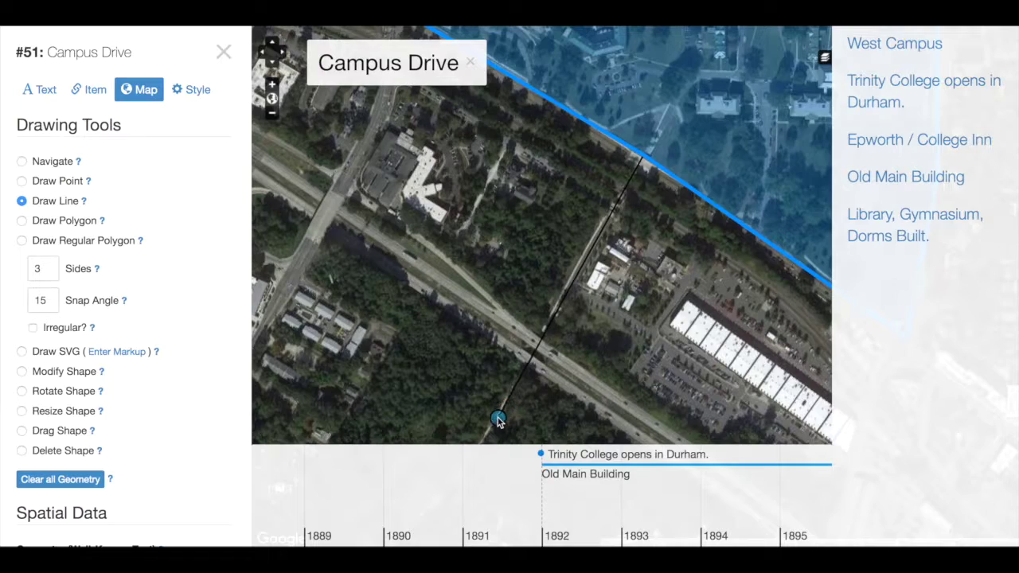
scroll(497, 420, "down", 5)
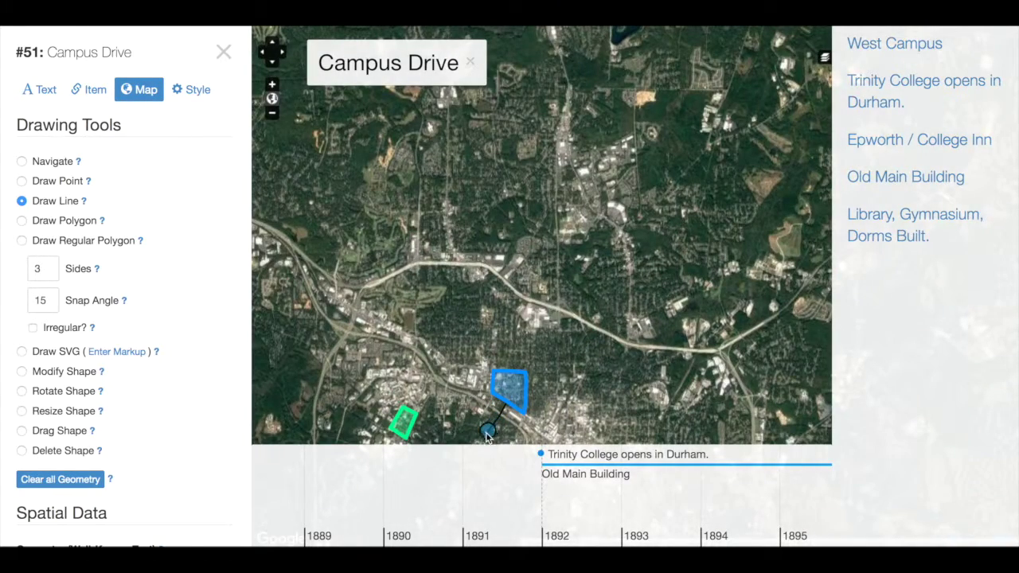
scroll(478, 441, "up", 3)
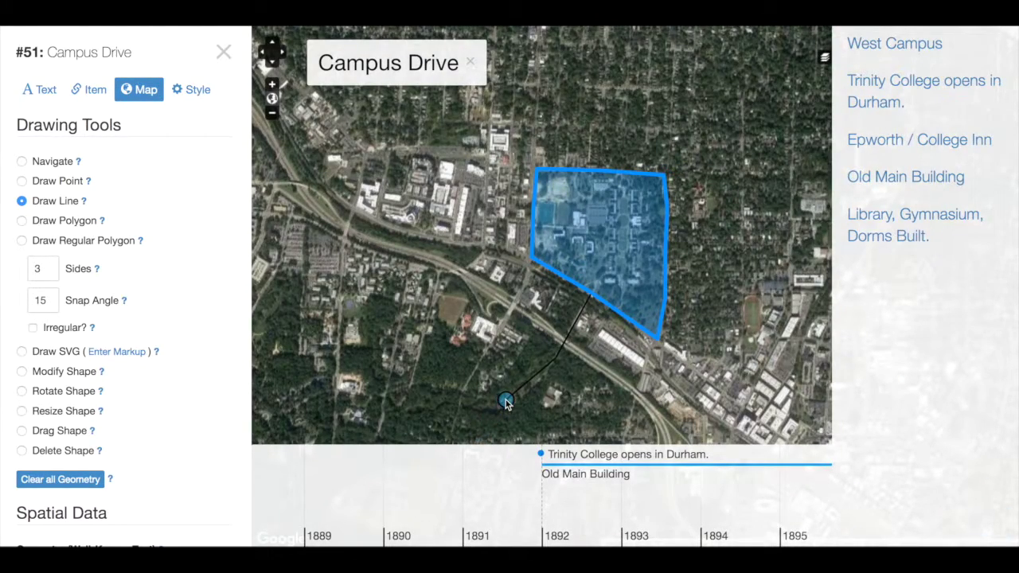
scroll(503, 403, "up", 3)
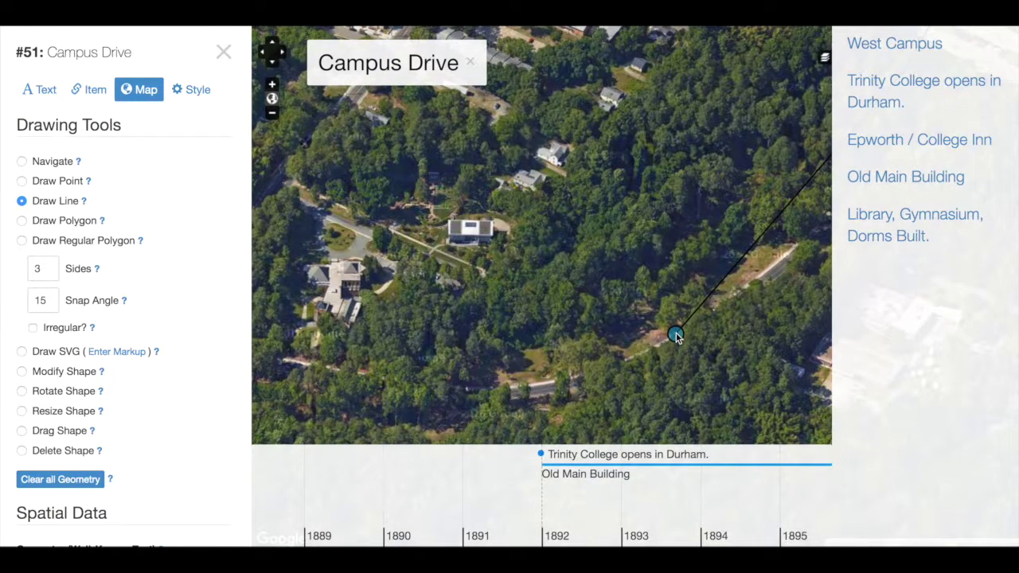
scroll(676, 336, "down", 2)
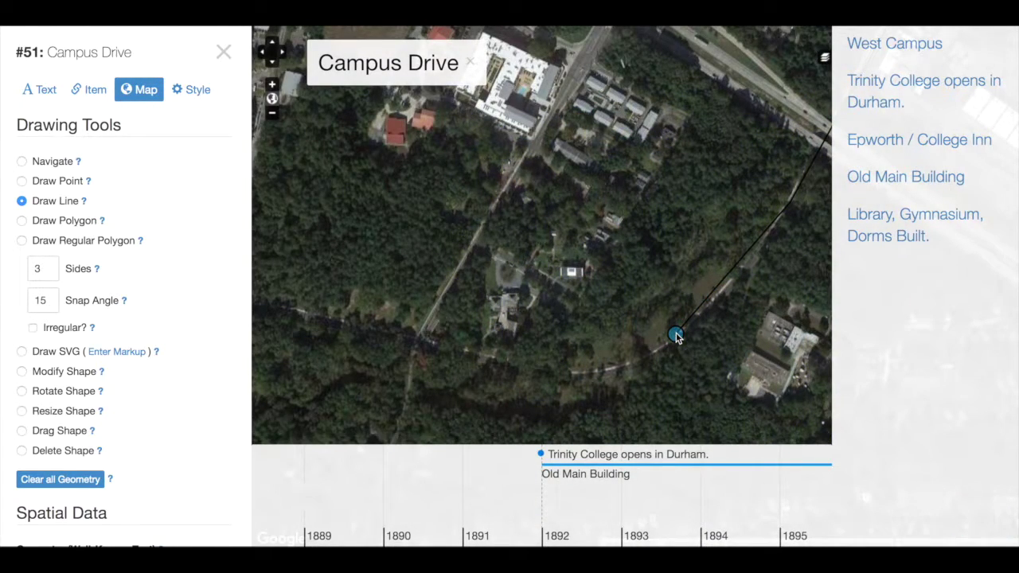
Add bend points westward along the road, ending at the green campus area's edge.
left_click(676, 336)
left_click(596, 371)
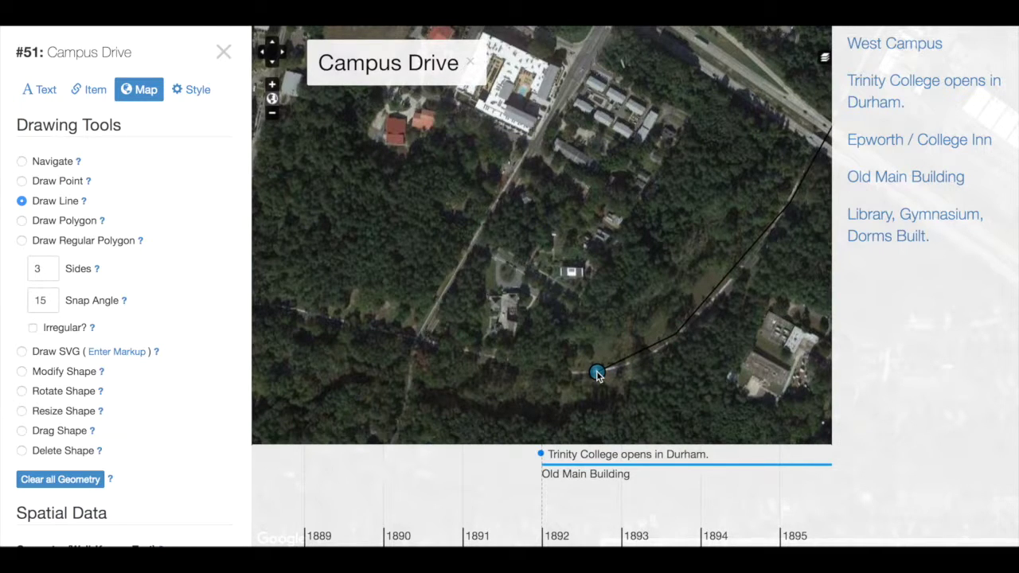
left_click(331, 323)
scroll(275, 310, "down", 1)
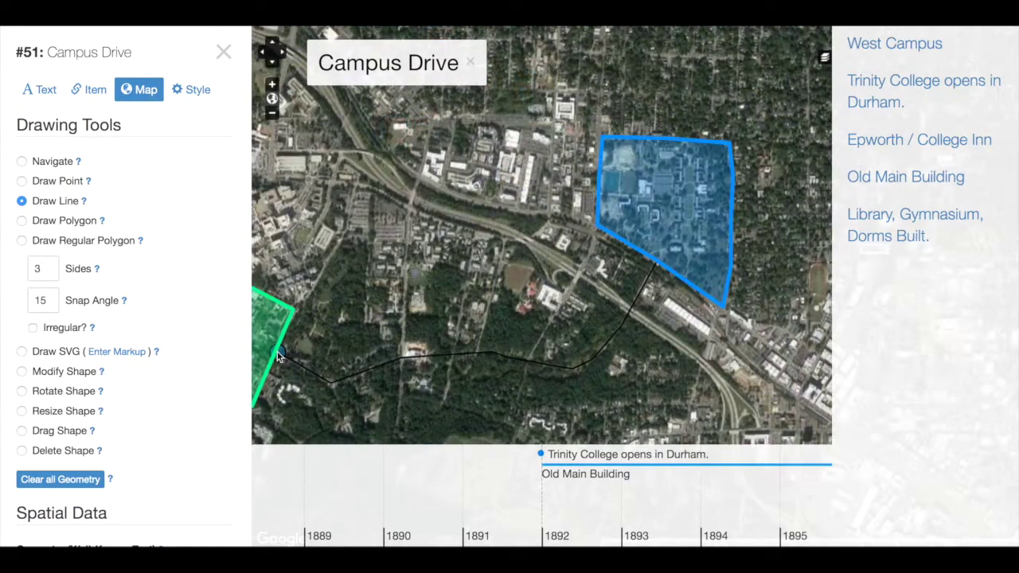
scroll(277, 357, "up", 2)
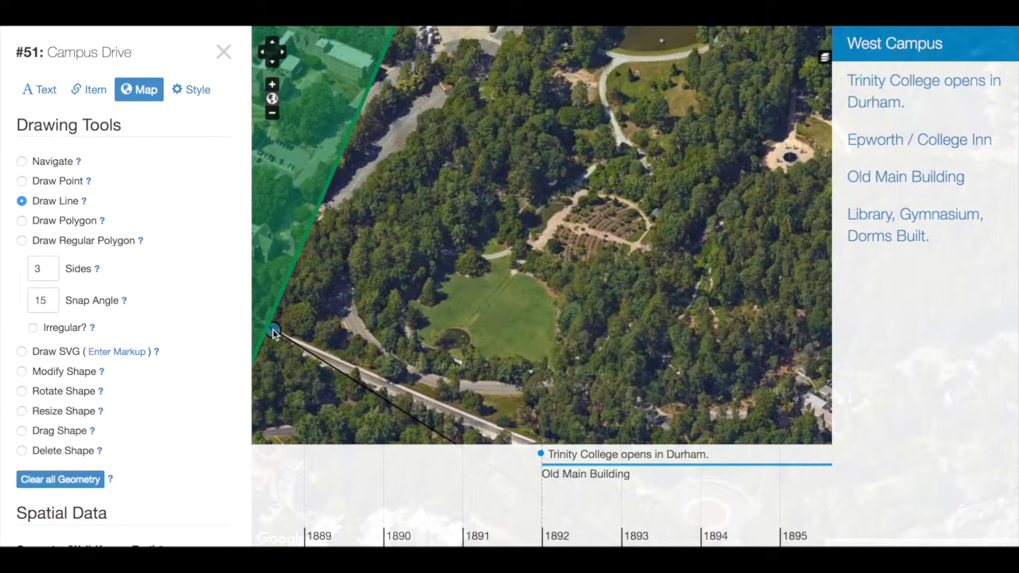
left_click(273, 333)
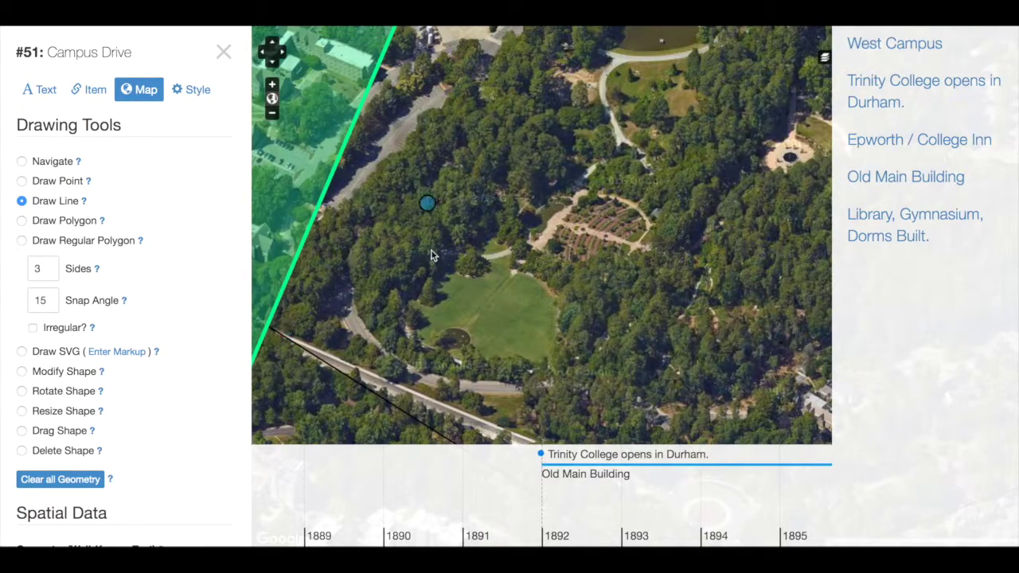
scroll(398, 305, "down", 3)
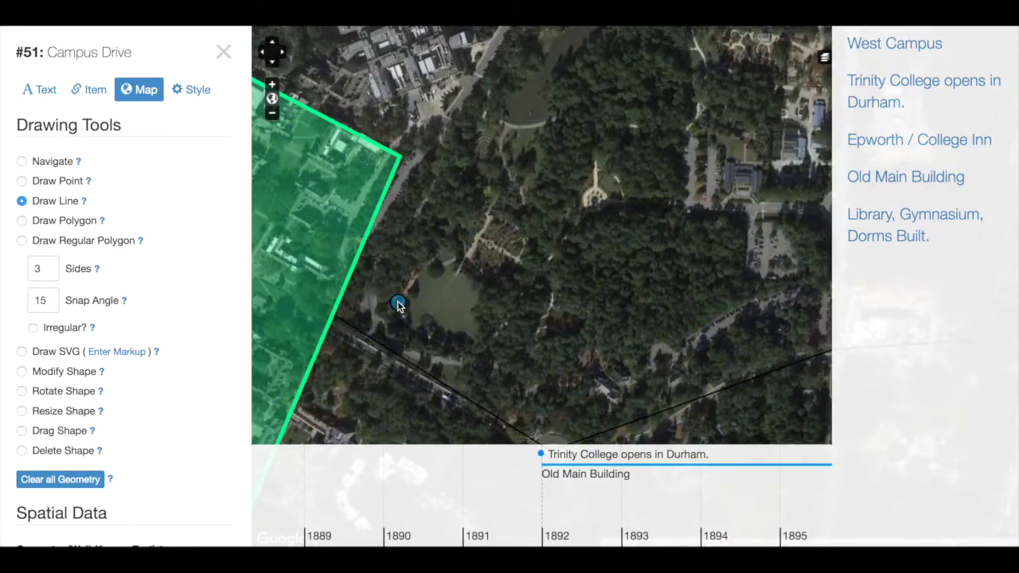
scroll(203, 366, "down", 1)
Check the road's LINESTRING coordinates in the Geometry (Well-Known Text) field.
scroll(203, 366, "down", 3)
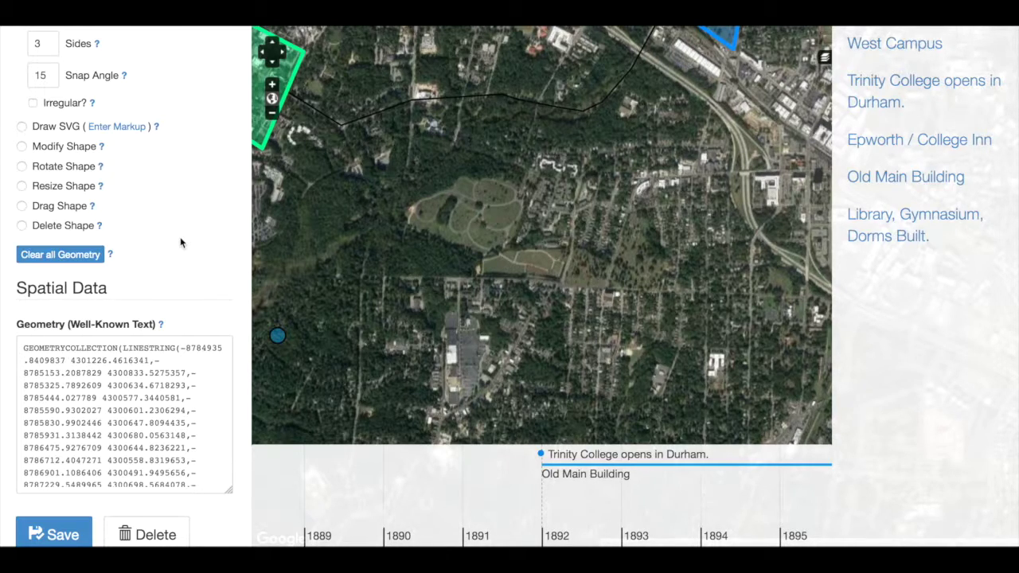
scroll(199, 155, "up", 3)
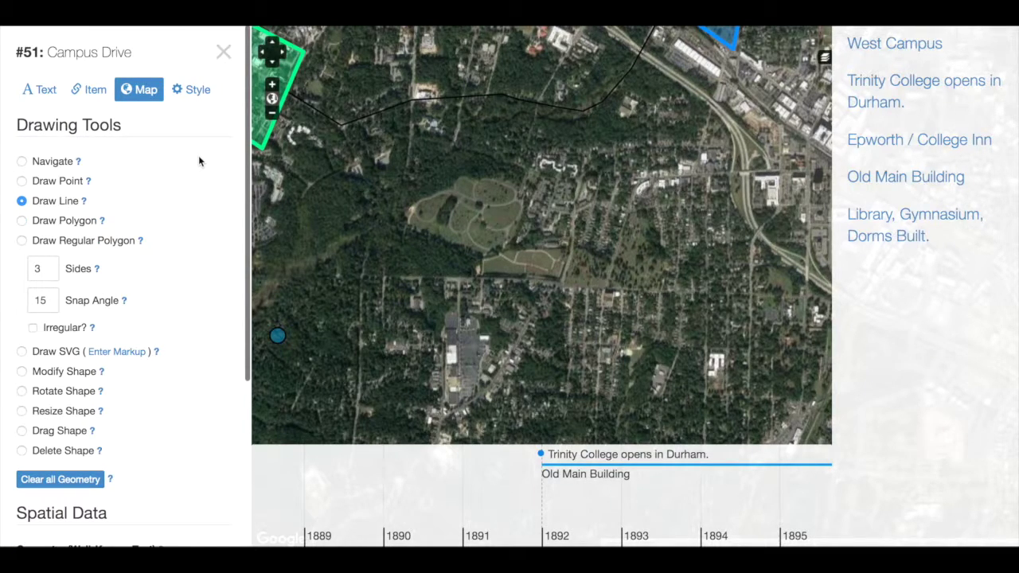
scroll(198, 155, "down", 3)
scroll(198, 155, "up", 3)
Return to Navigate, zoom out to review the whole road, then zoom east of the blue area.
left_click(22, 162)
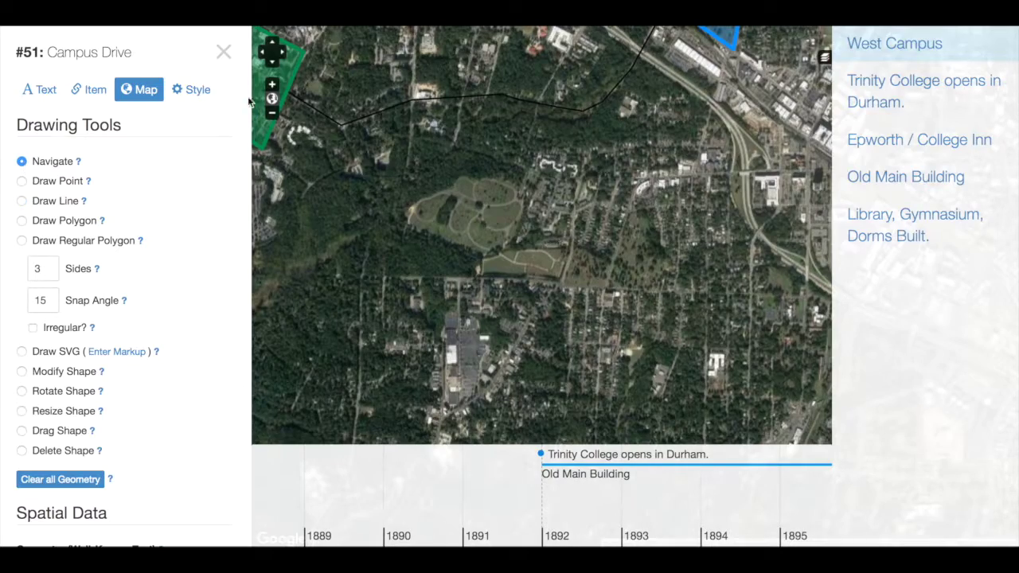
left_click(271, 112)
left_click_drag(496, 294, 432, 409)
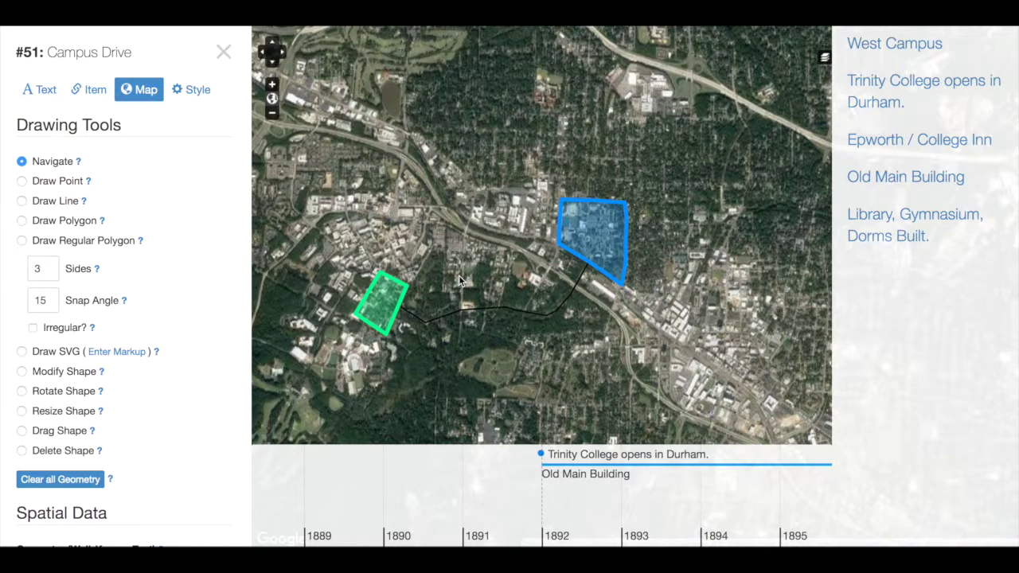
scroll(601, 168, "up", 3)
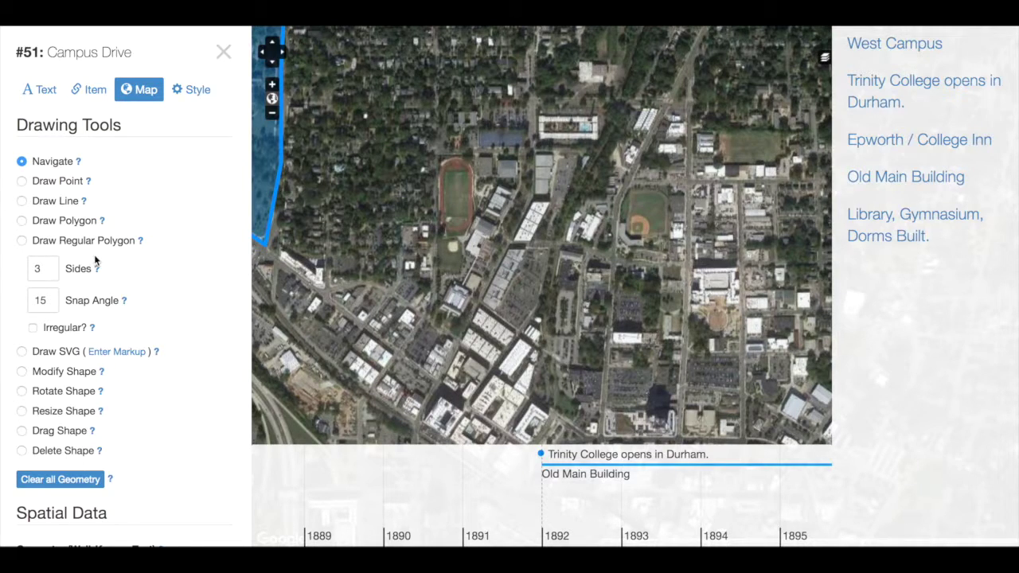
Close Campus Drive, add a new record, and enter 'Line Example' as its title.
left_click(223, 51)
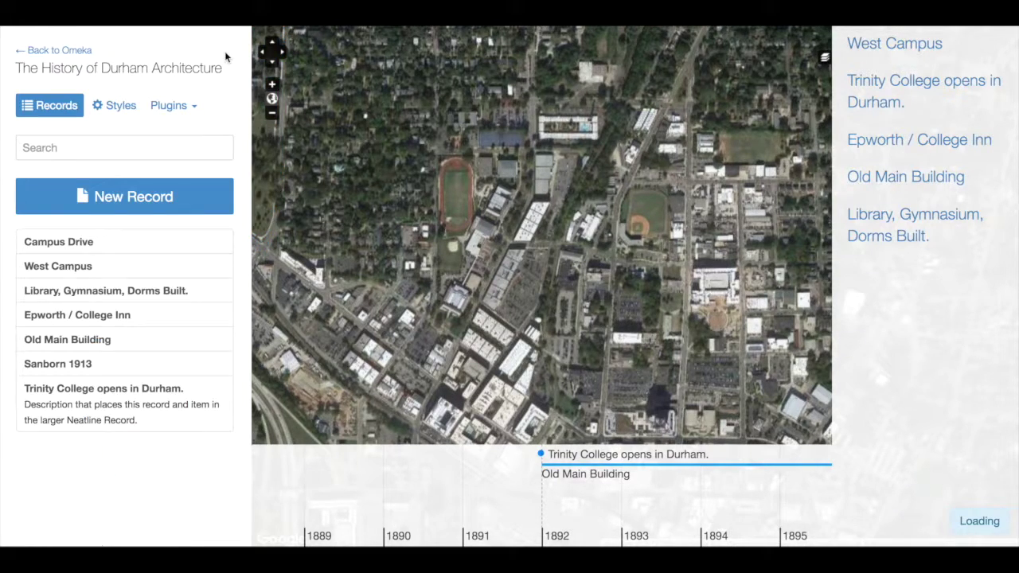
left_click(90, 200)
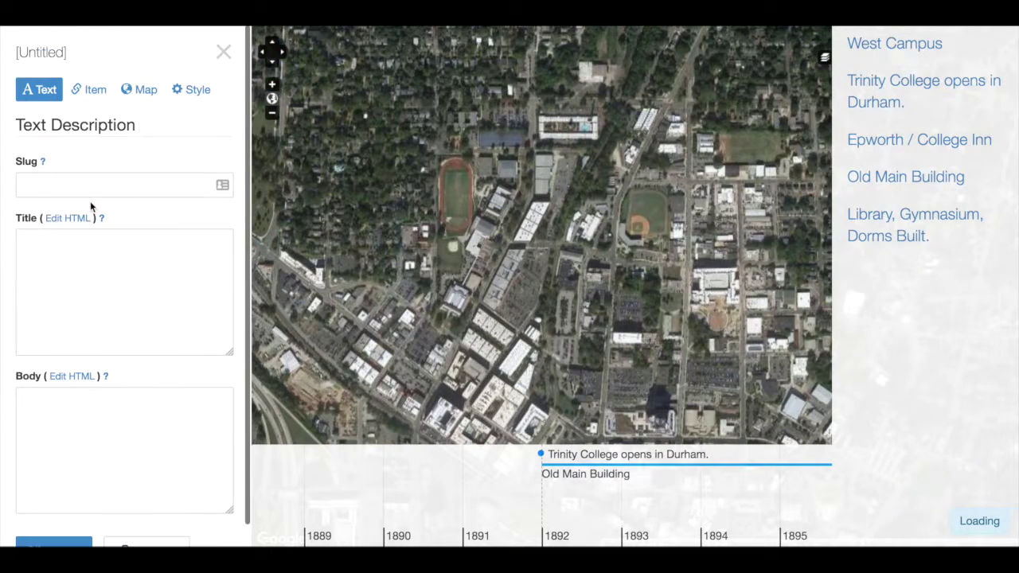
left_click(29, 287)
type("Line Examp")
key("BackSpace")
key("BackSpace")
key("BackSpace")
key("BackSpace")
type("xample")
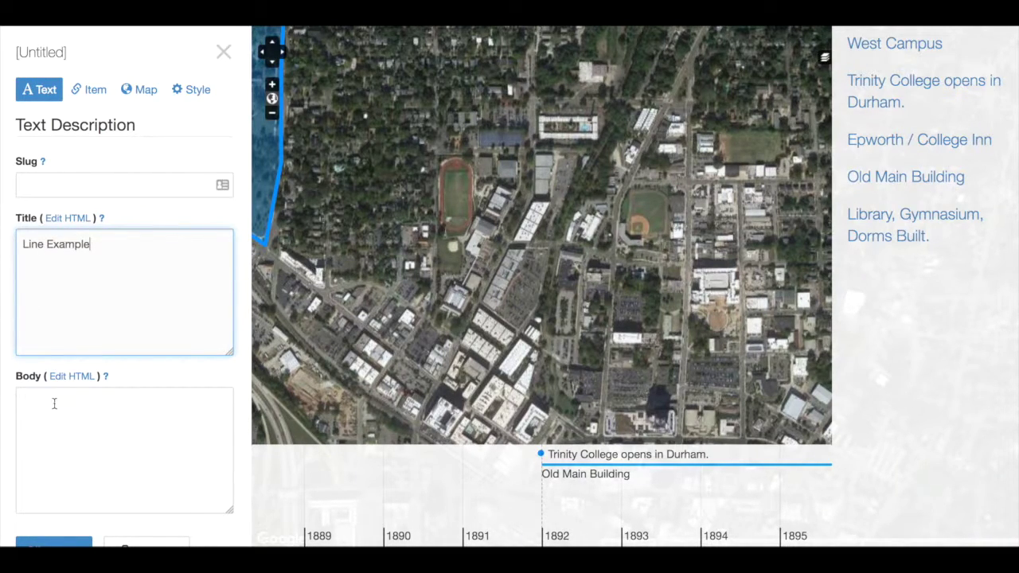
Draw a straight line starting on the running track and ending on the baseball field.
left_click(146, 93)
left_click(21, 202)
left_click(460, 198)
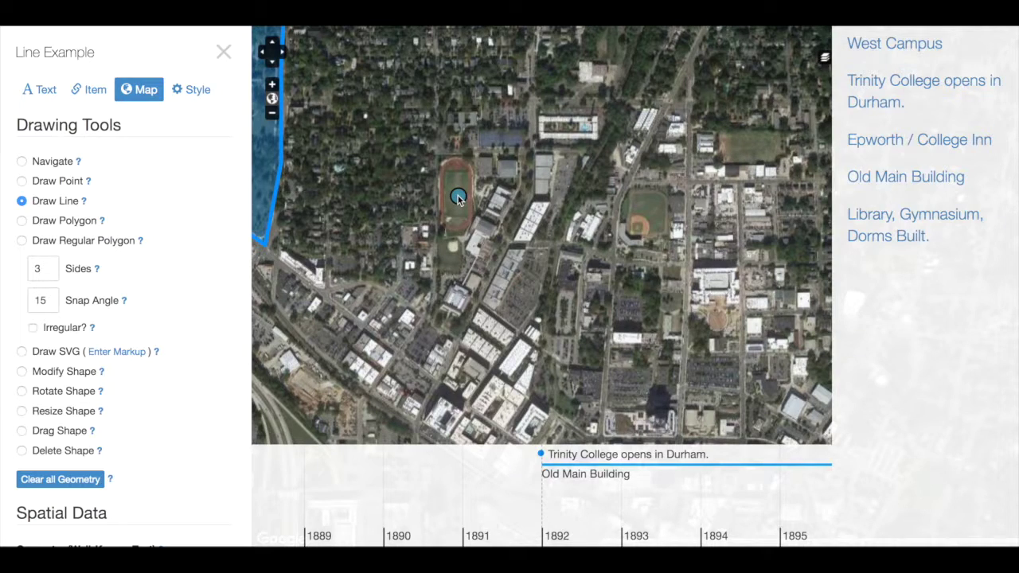
double_click(651, 215)
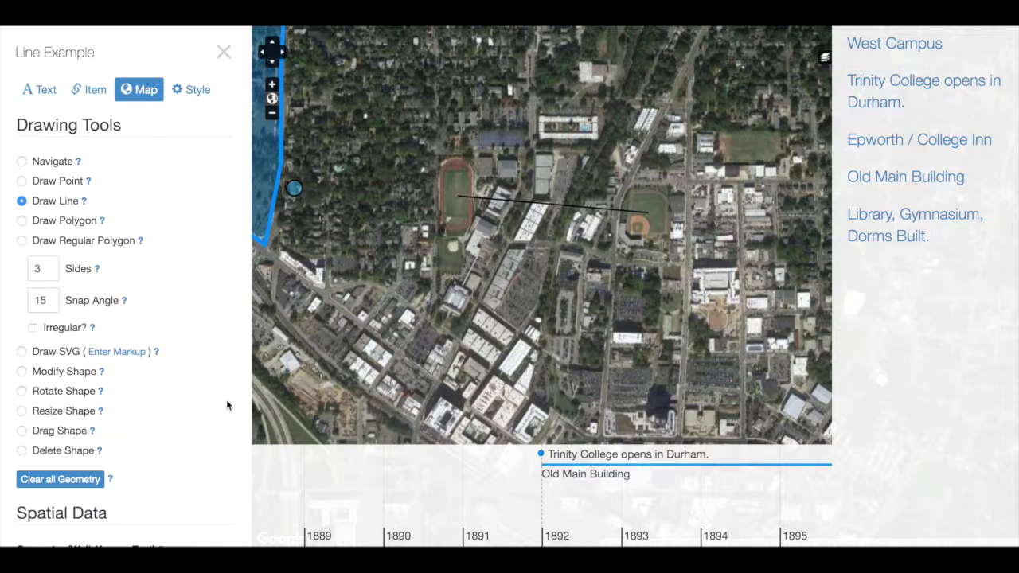
Select the LINESTRING's starting coordinate pair in the Geometry (Well-Known Text) box.
scroll(168, 380, "down", 3)
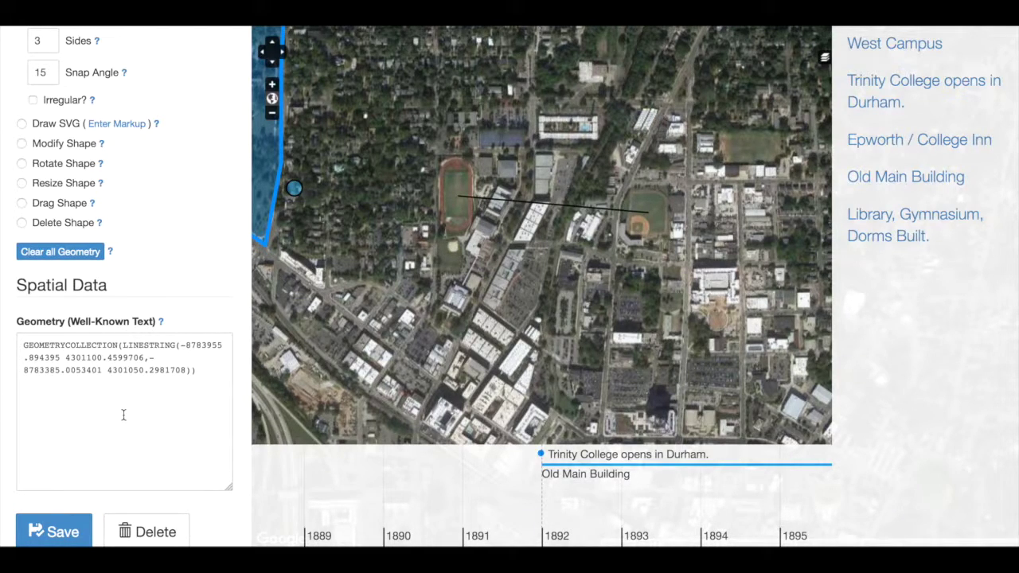
left_click_drag(185, 370, 21, 373)
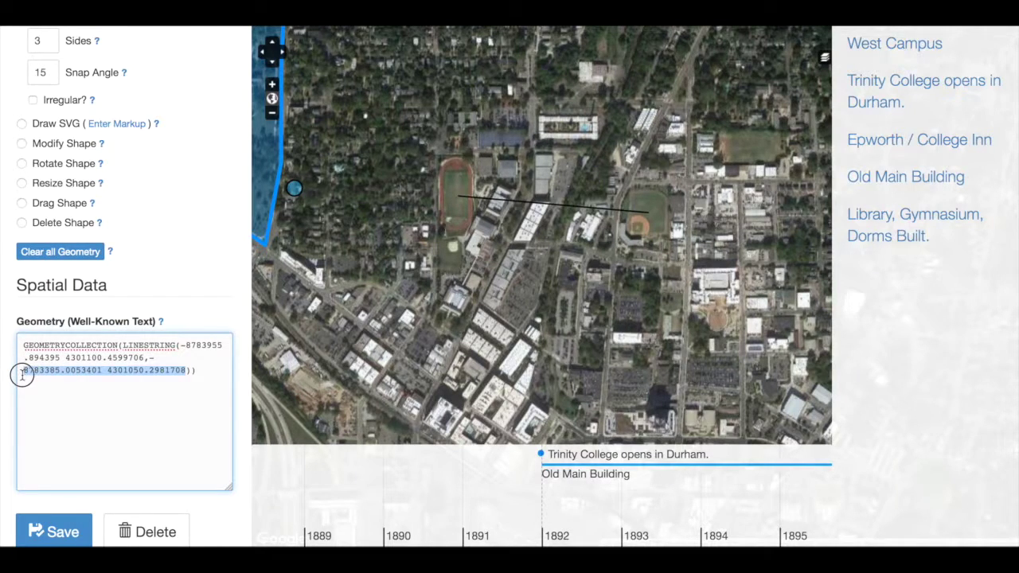
left_click_drag(152, 358, 182, 351)
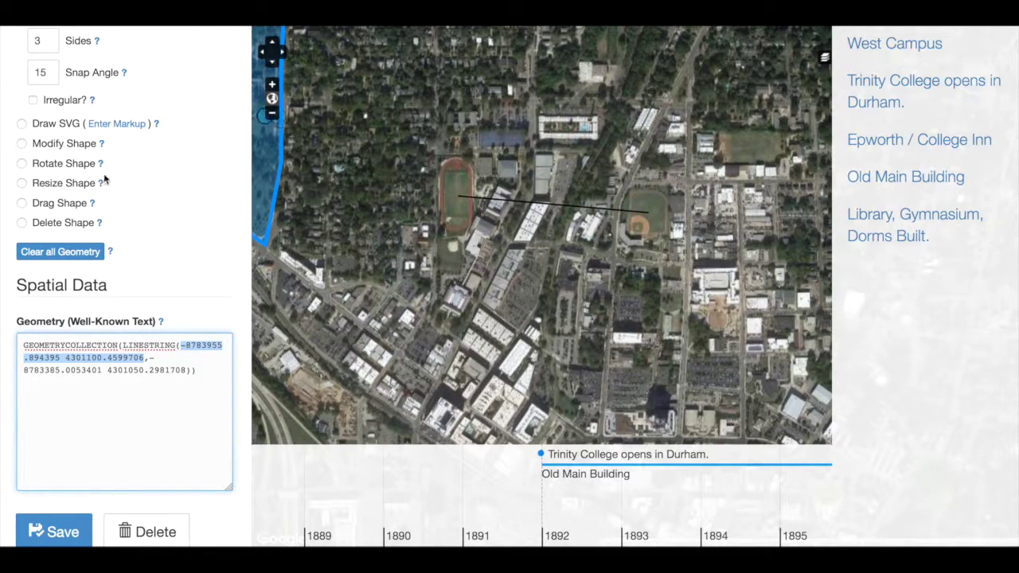
scroll(116, 169, "up", 1)
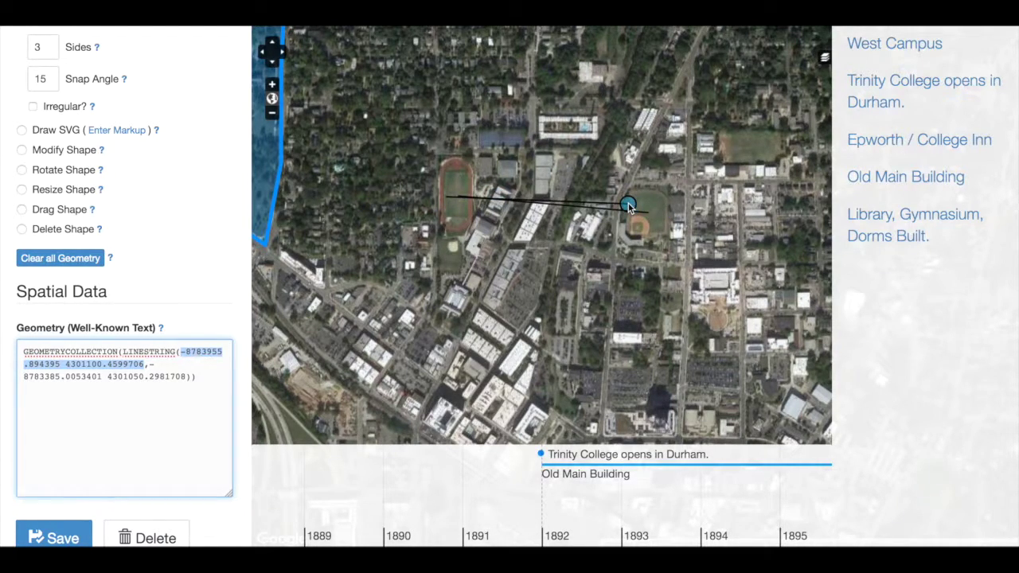
left_click_drag(629, 206, 286, 269)
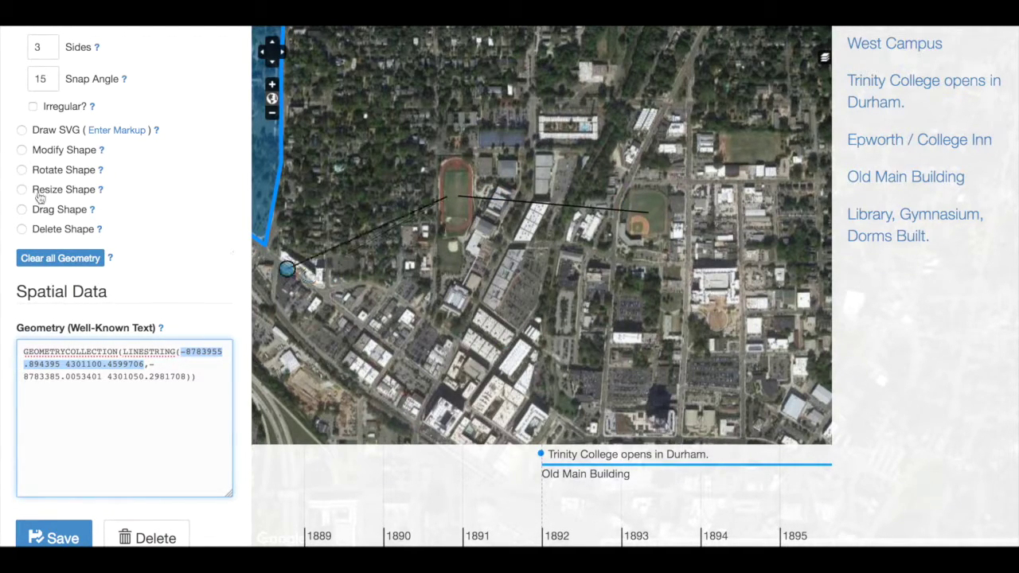
scroll(69, 174, "up", 3)
Delete the misplaced points at the line's west and east ends.
left_click(21, 181)
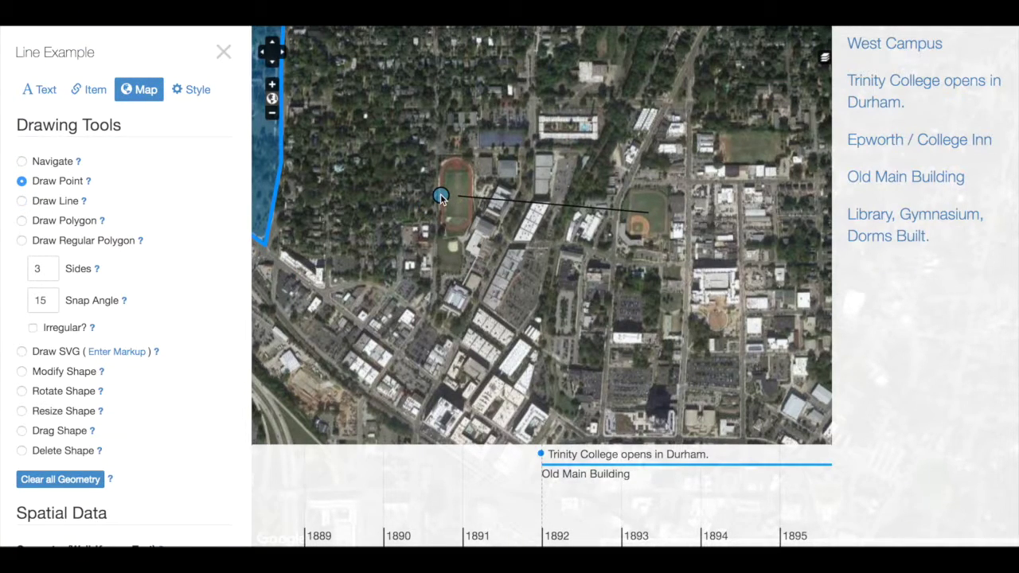
right_click(446, 195)
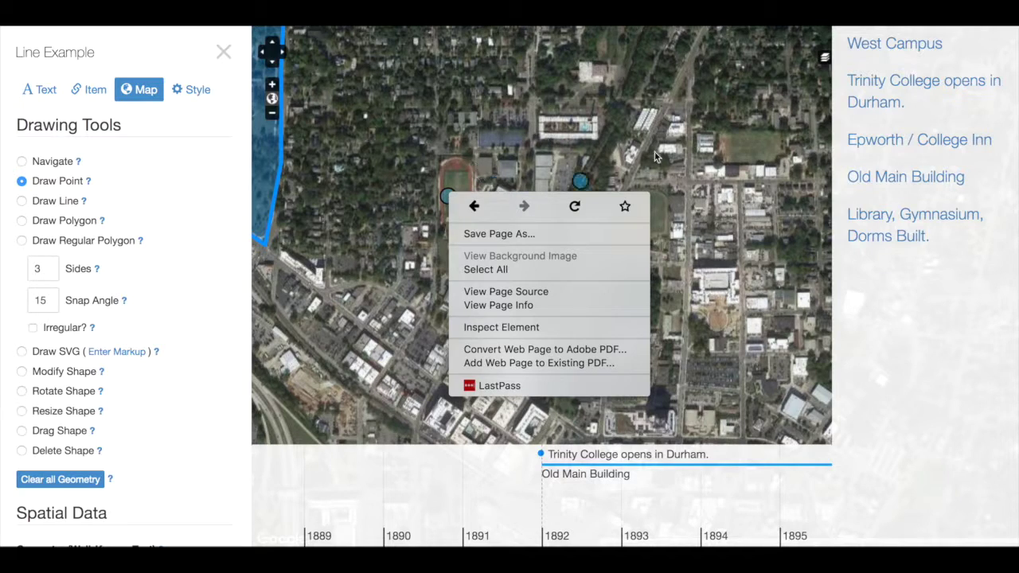
left_click(651, 211)
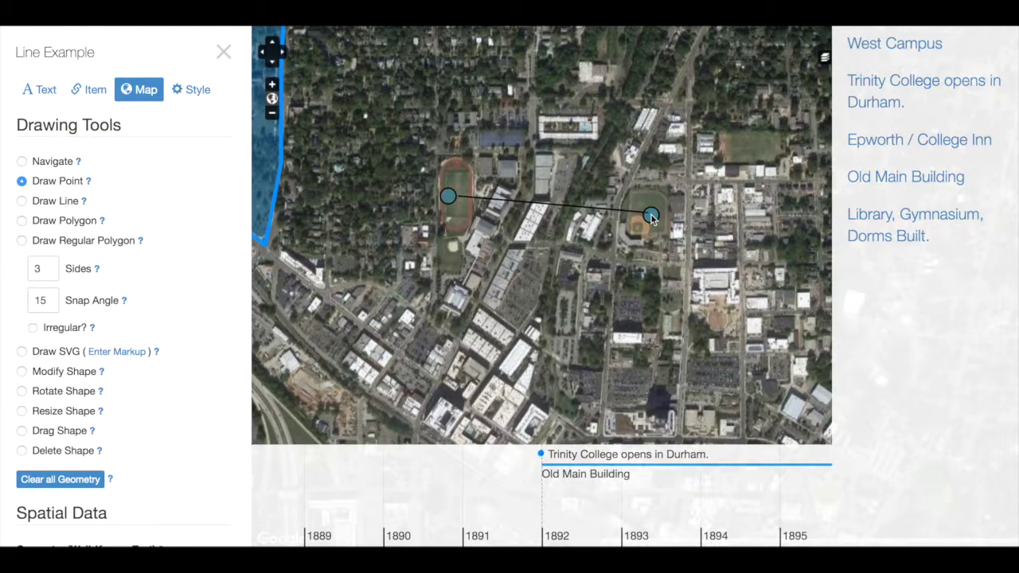
left_click(21, 450)
left_click(448, 197)
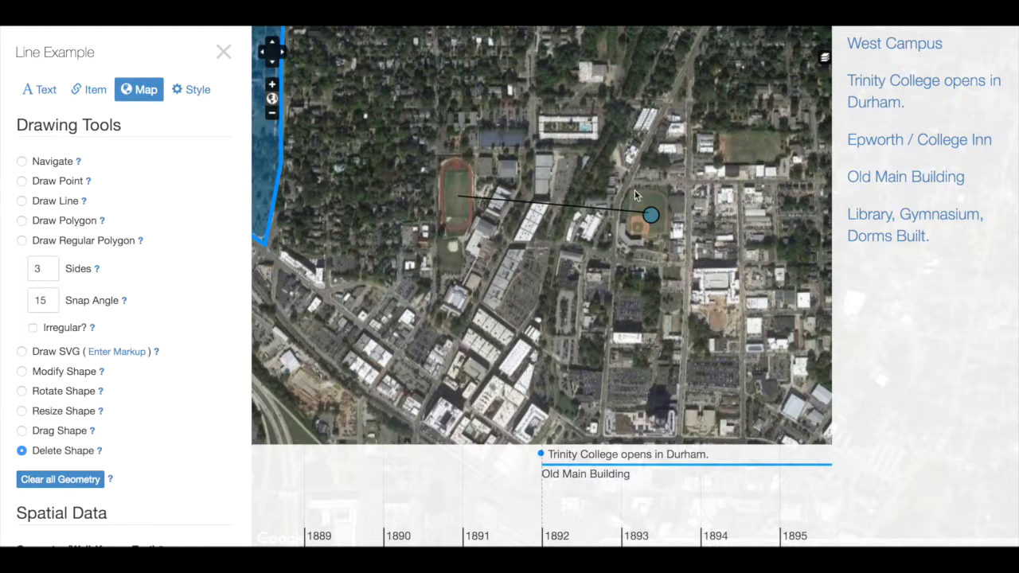
left_click(652, 221)
Place a new point at the line's west end on the running track.
scroll(120, 413, "down", 1)
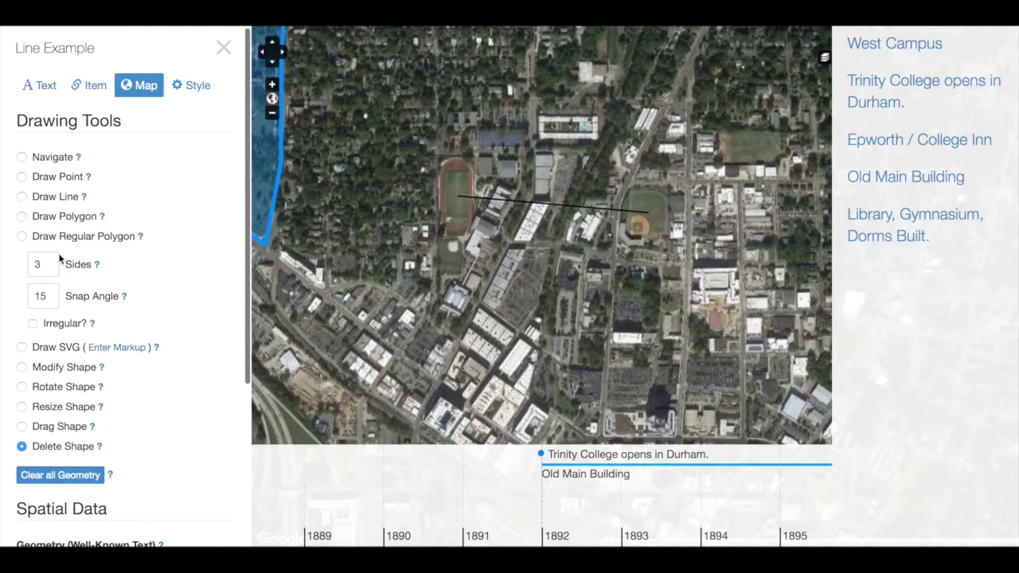
left_click(22, 177)
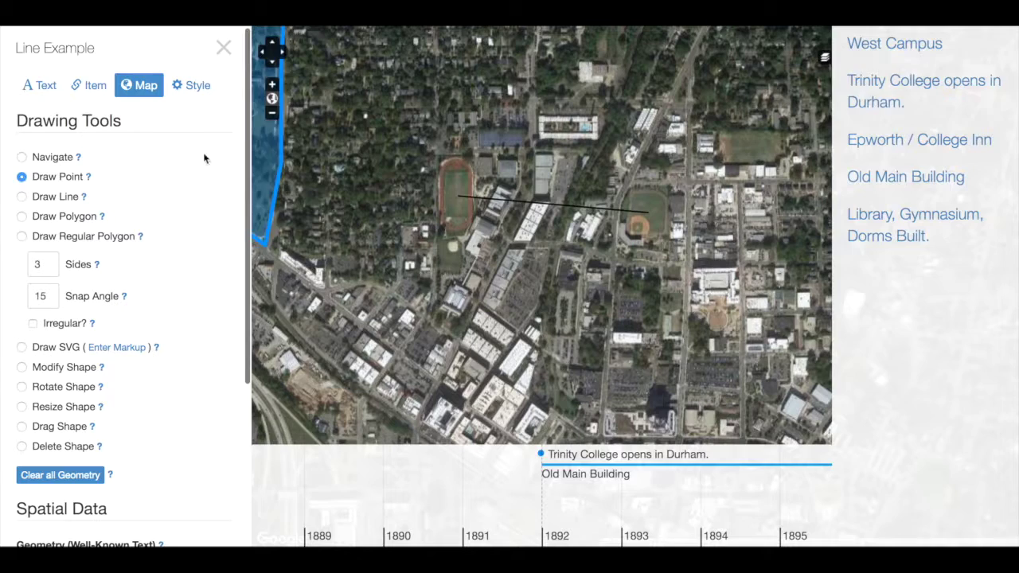
left_click(449, 197)
Replace the POINT's coordinates with the line's start, -8783955.894395 4301100.4599706.
scroll(125, 291, "down", 3)
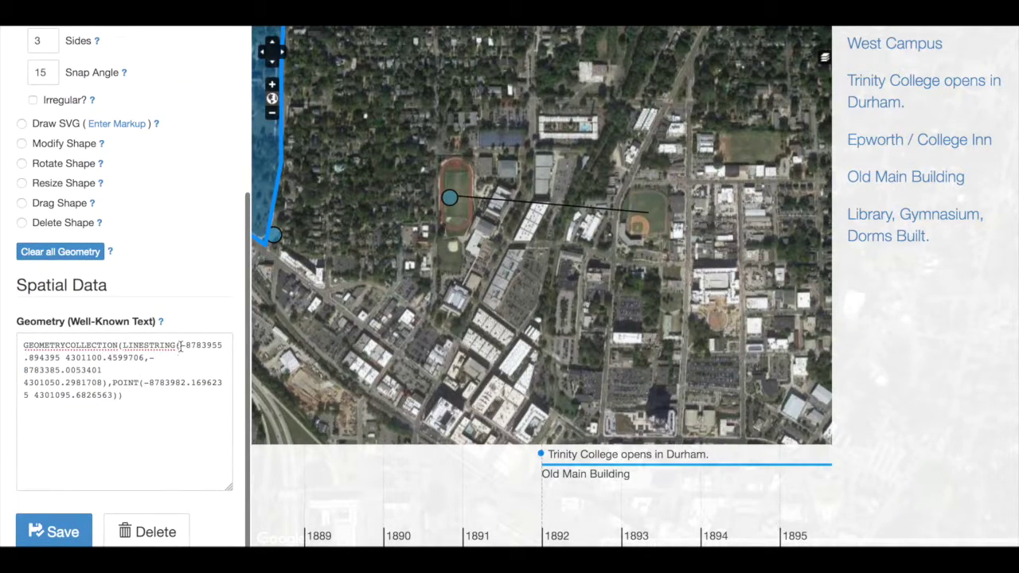
left_click_drag(180, 345, 143, 360)
key("ctrl+c")
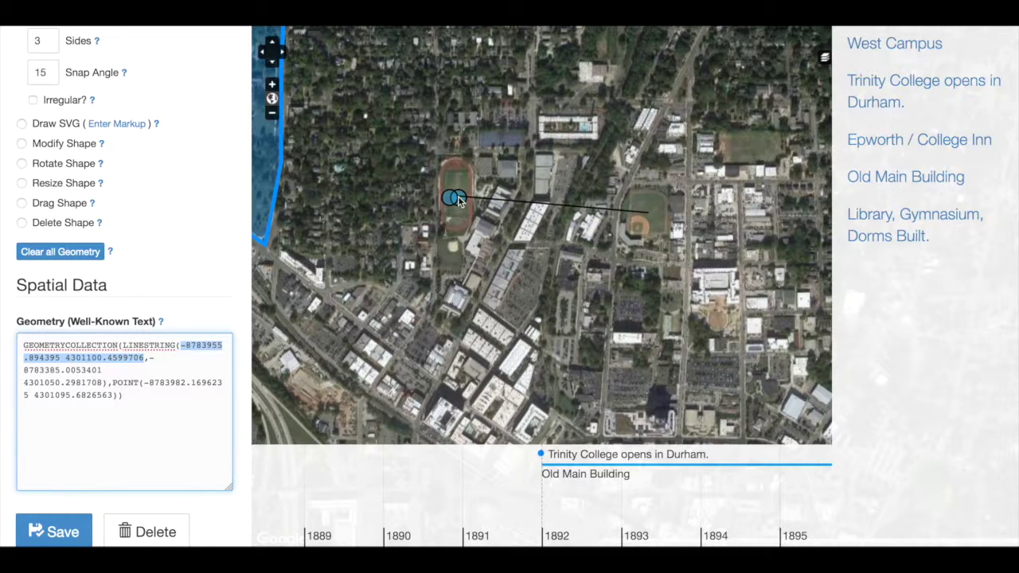
left_click_drag(145, 382, 114, 400)
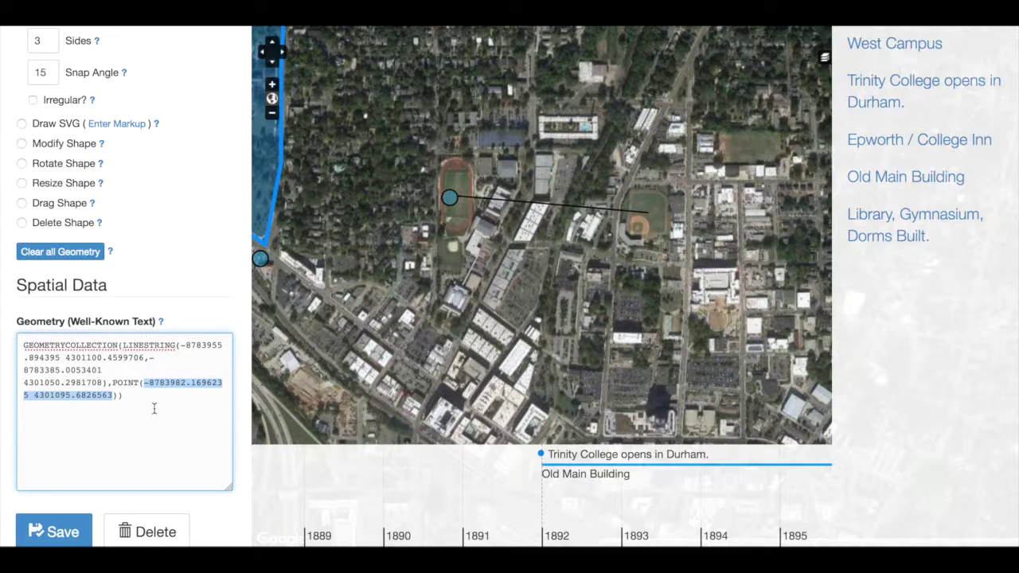
key("ctrl+v")
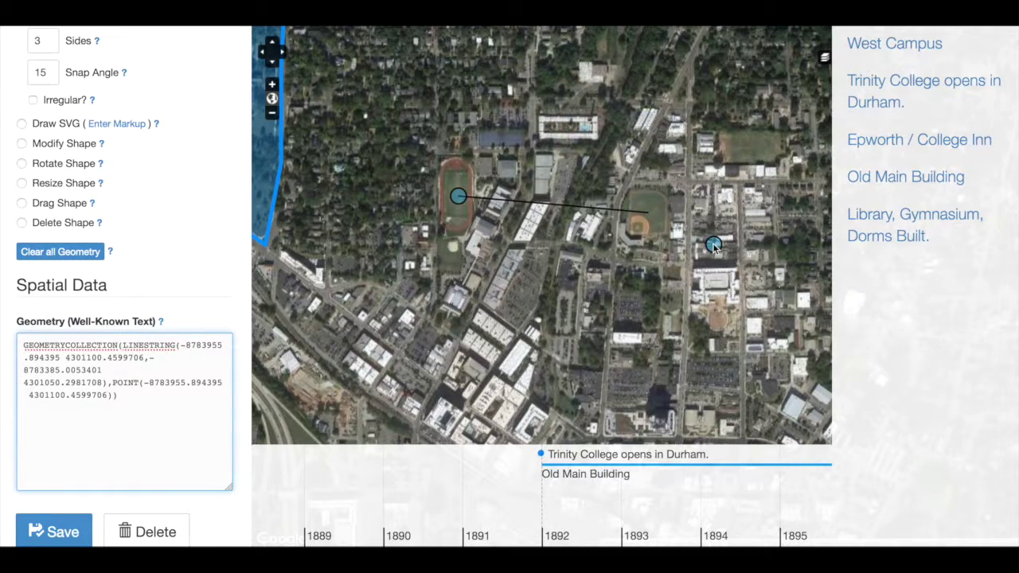
Add a point at the baseball field, paste the LINESTRING's end coordinates into its WKT, and save Line Example.
left_click(650, 215)
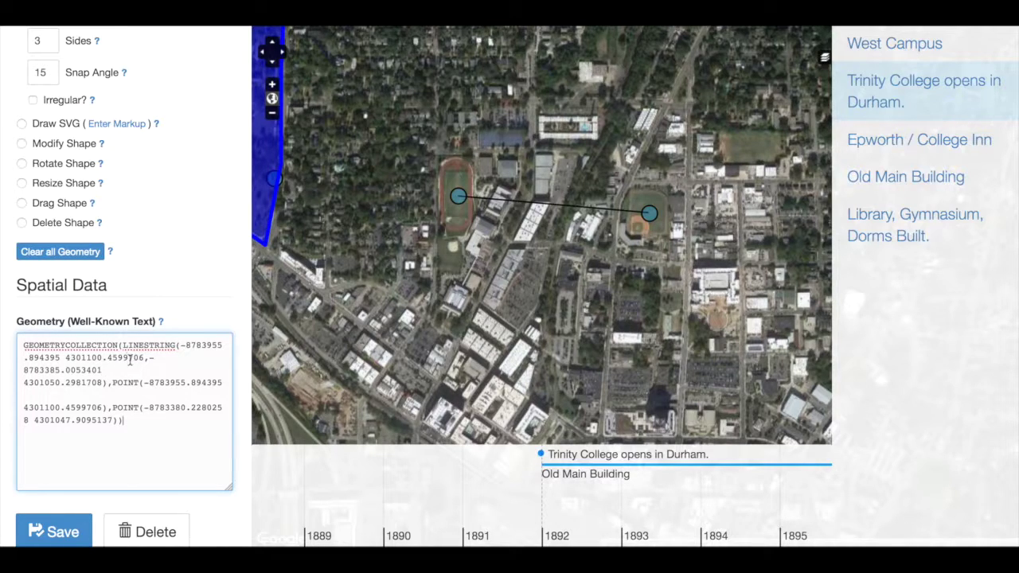
left_click_drag(102, 383, 148, 359)
key("ctrl+c")
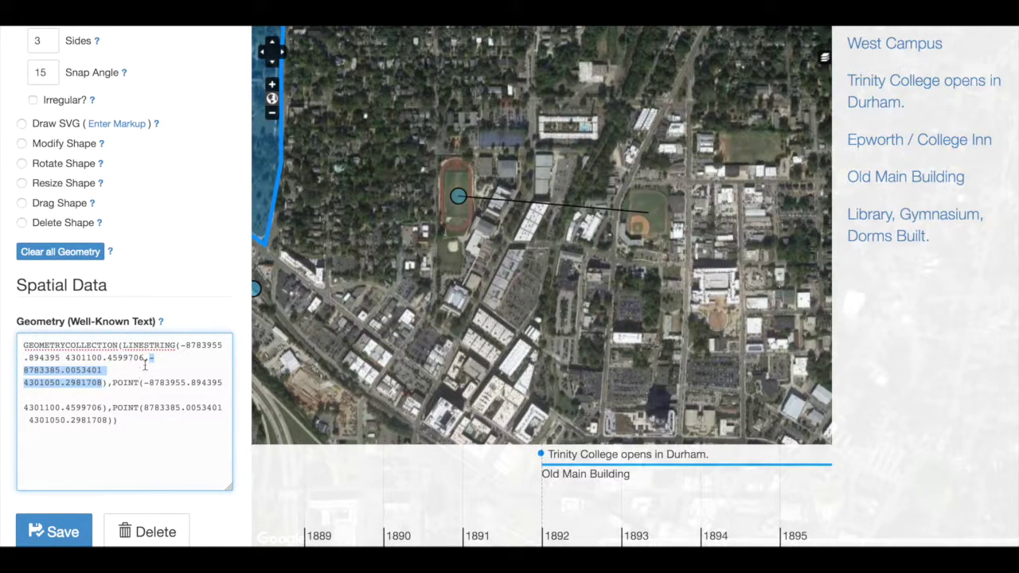
left_click_drag(111, 419, 144, 407)
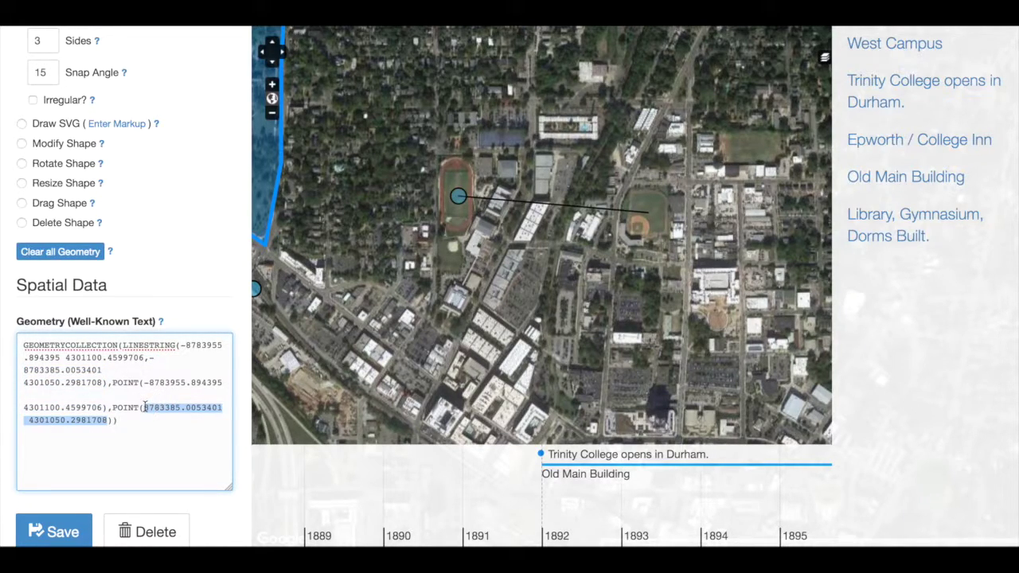
key("ctrl+v")
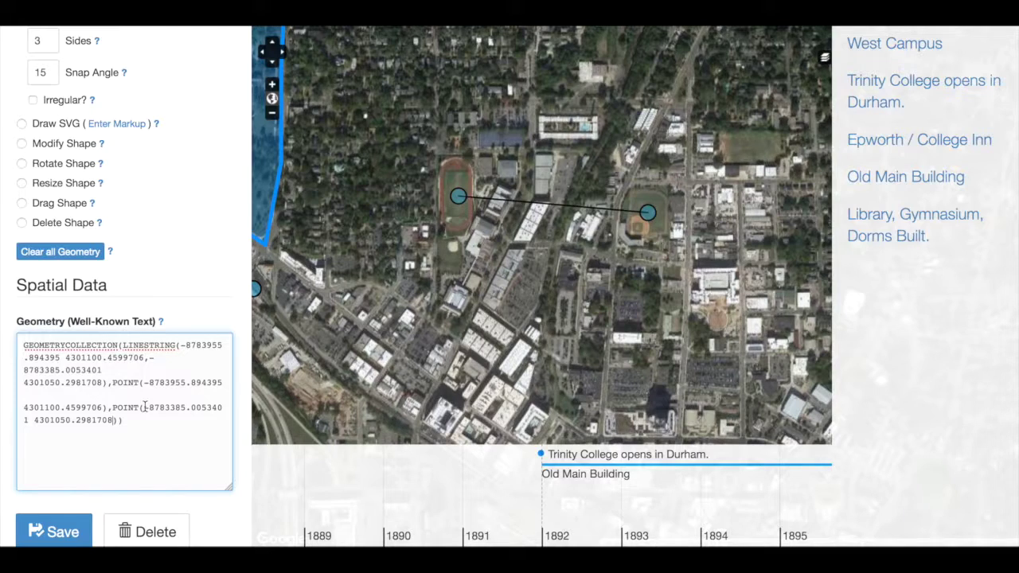
left_click(53, 527)
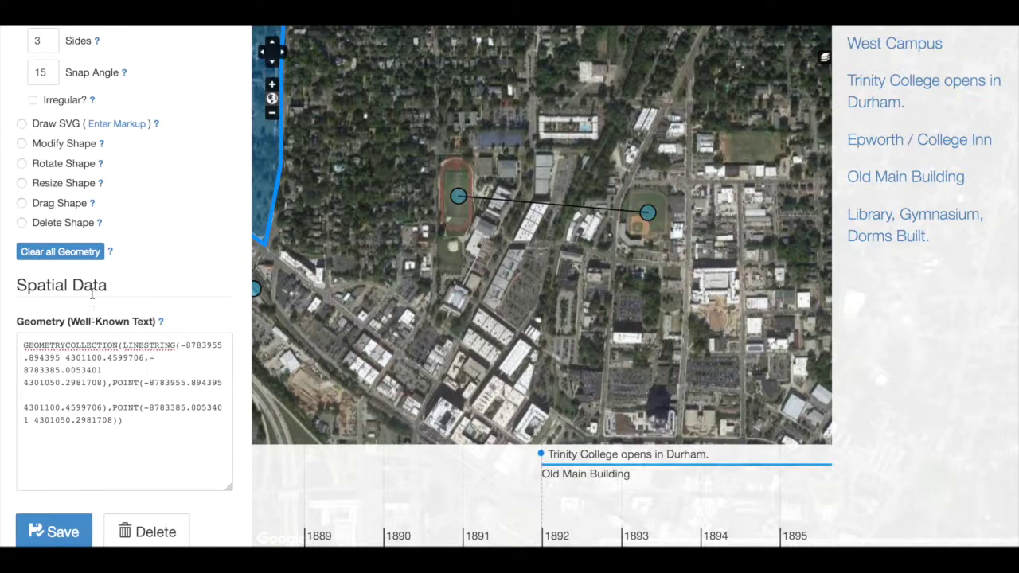
left_click(51, 529)
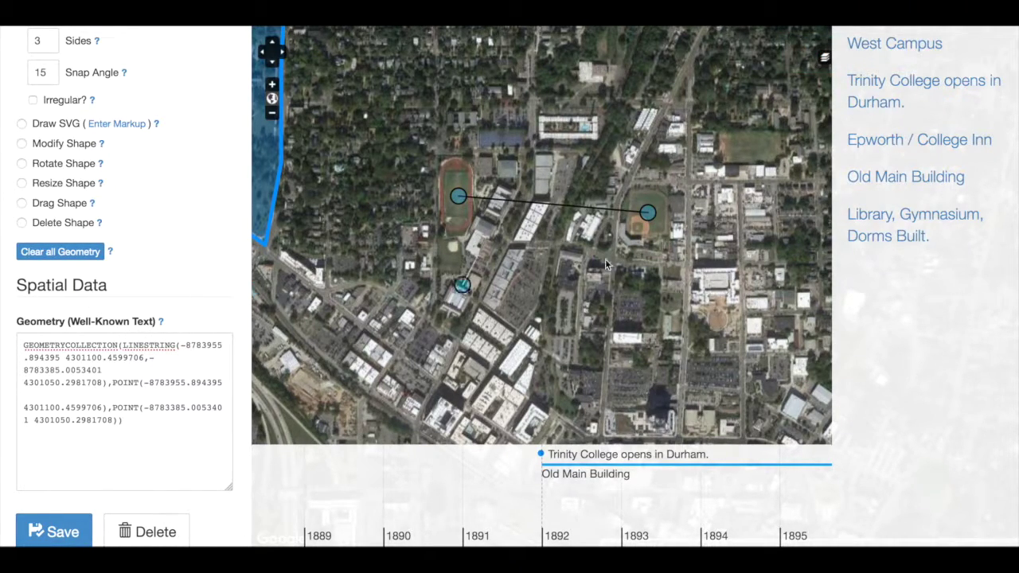